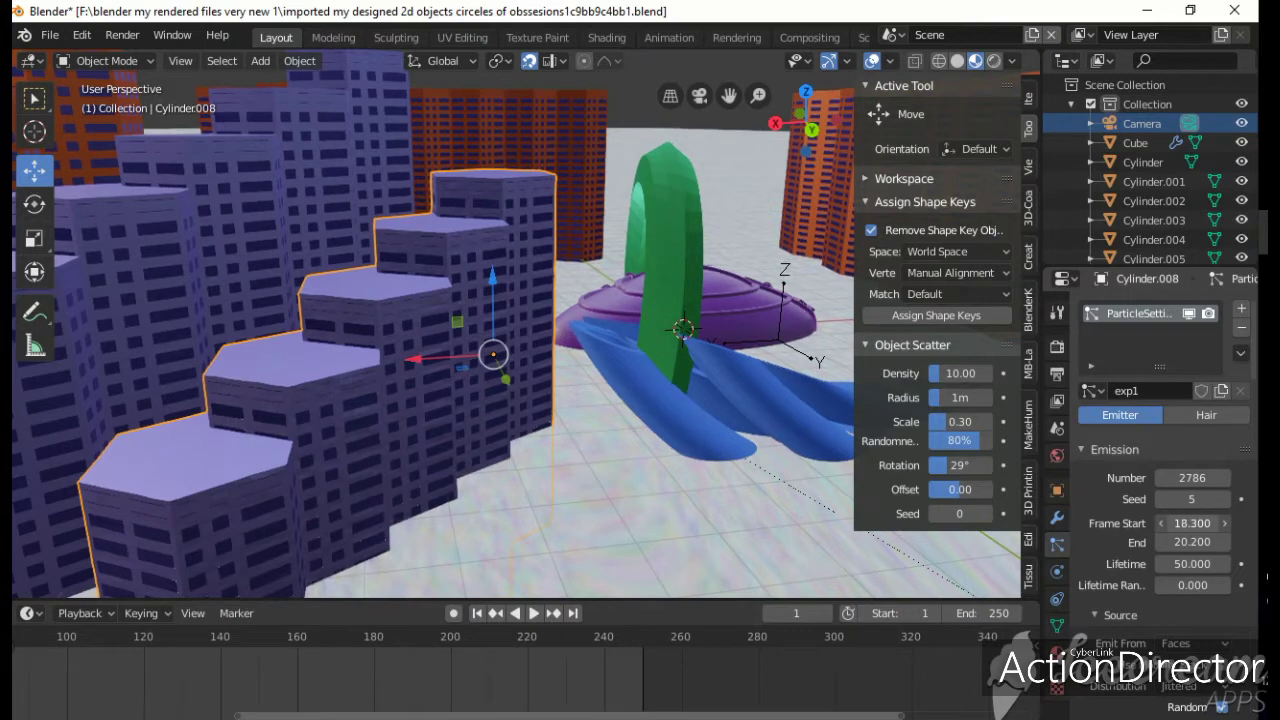
# Set the building's particle emission start frame to 16.4 and the particle lifetime to 269.2
pyautogui.moveTo(1190, 523); pyautogui.dragTo(1234, 503)
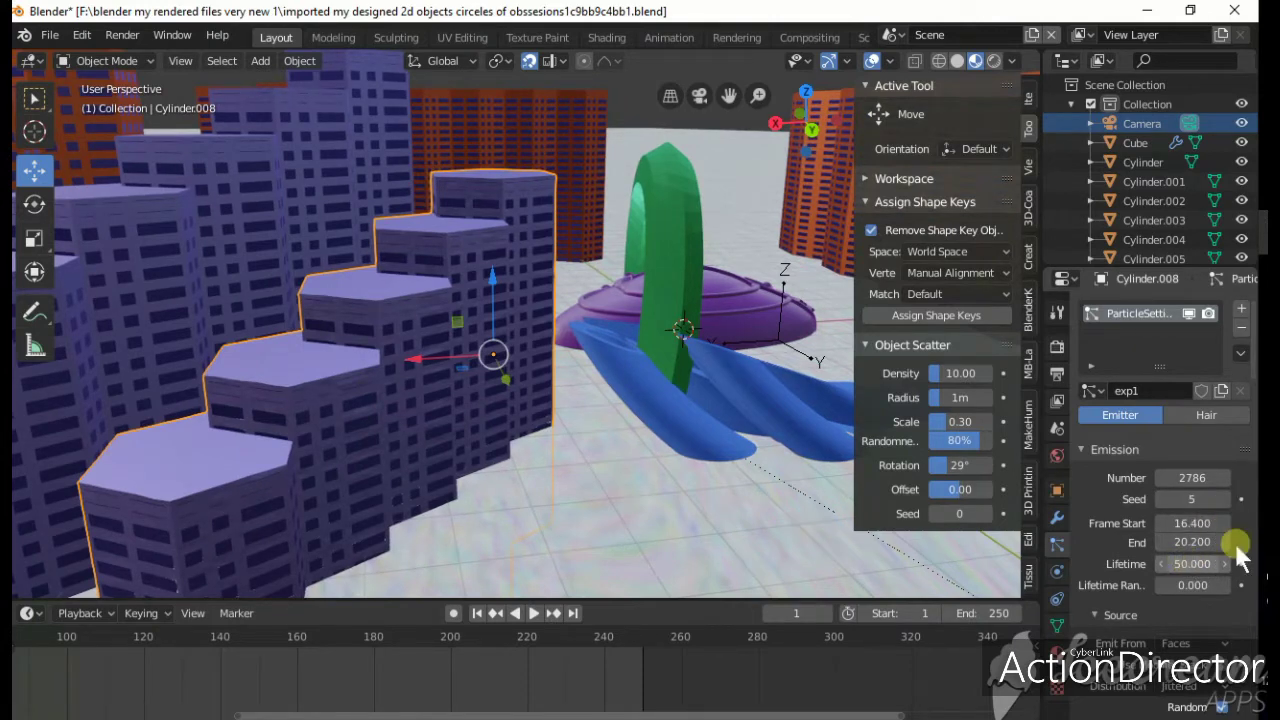
pyautogui.scroll(-5, 1240, 558)
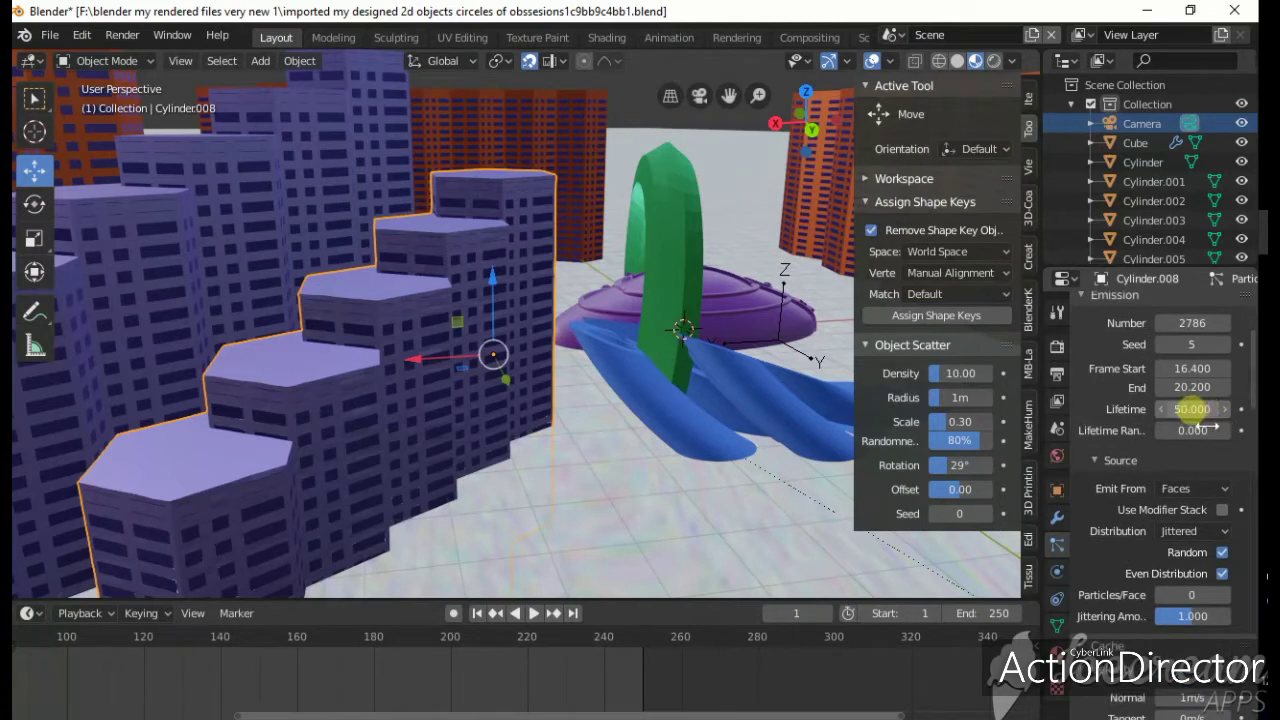
pyautogui.moveTo(1190, 409); pyautogui.dragTo(1245, 371)
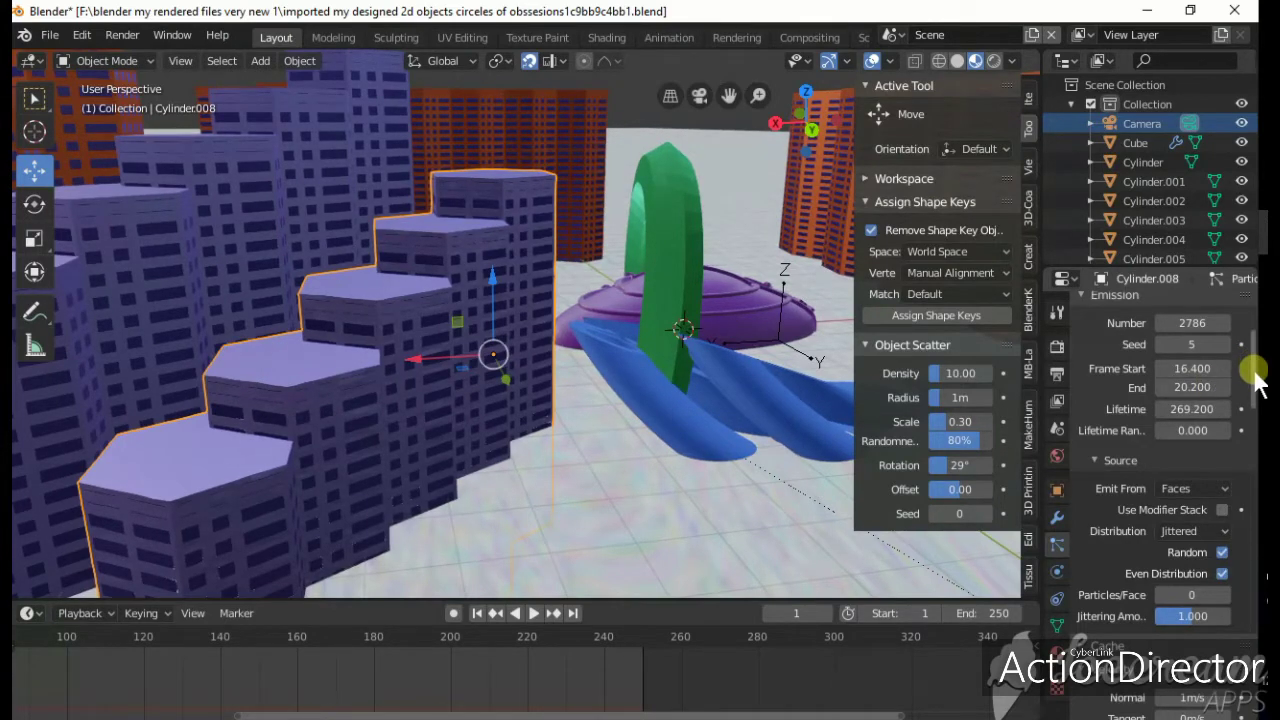
# Save the scene under its existing file name
pyautogui.moveTo(1257, 380); pyautogui.dragTo(1259, 418)
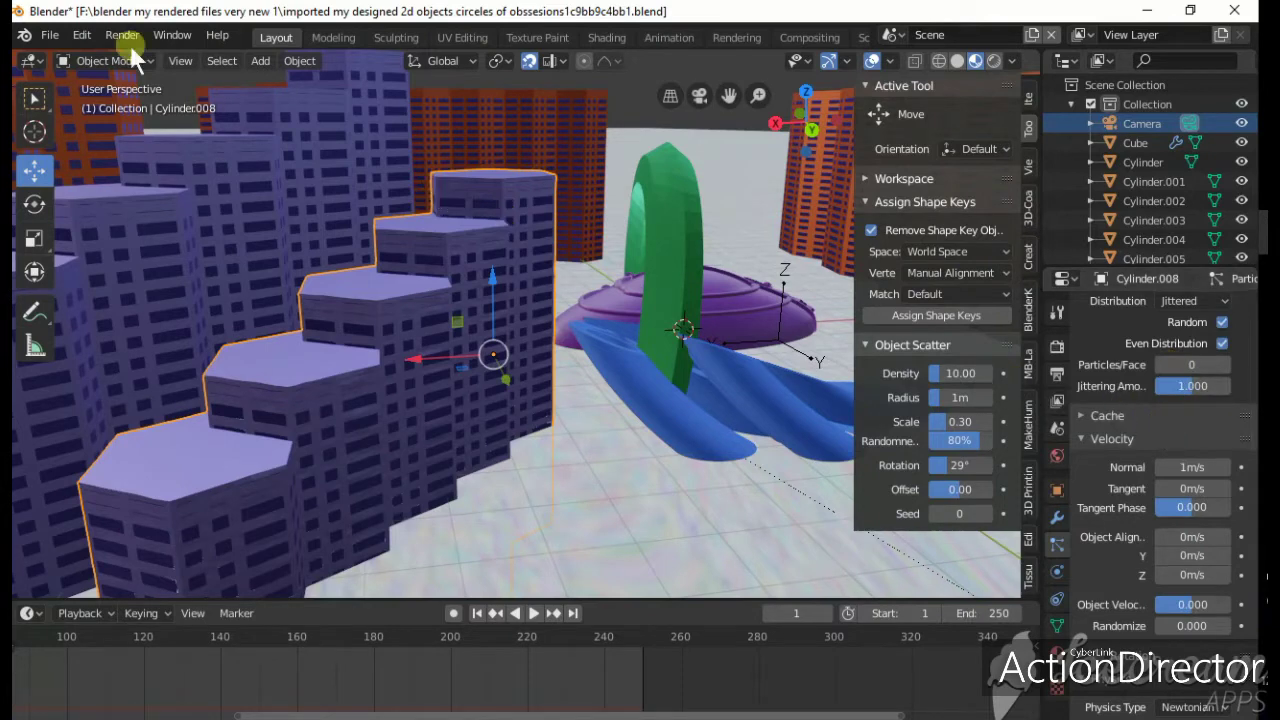
pyautogui.click(48, 36)
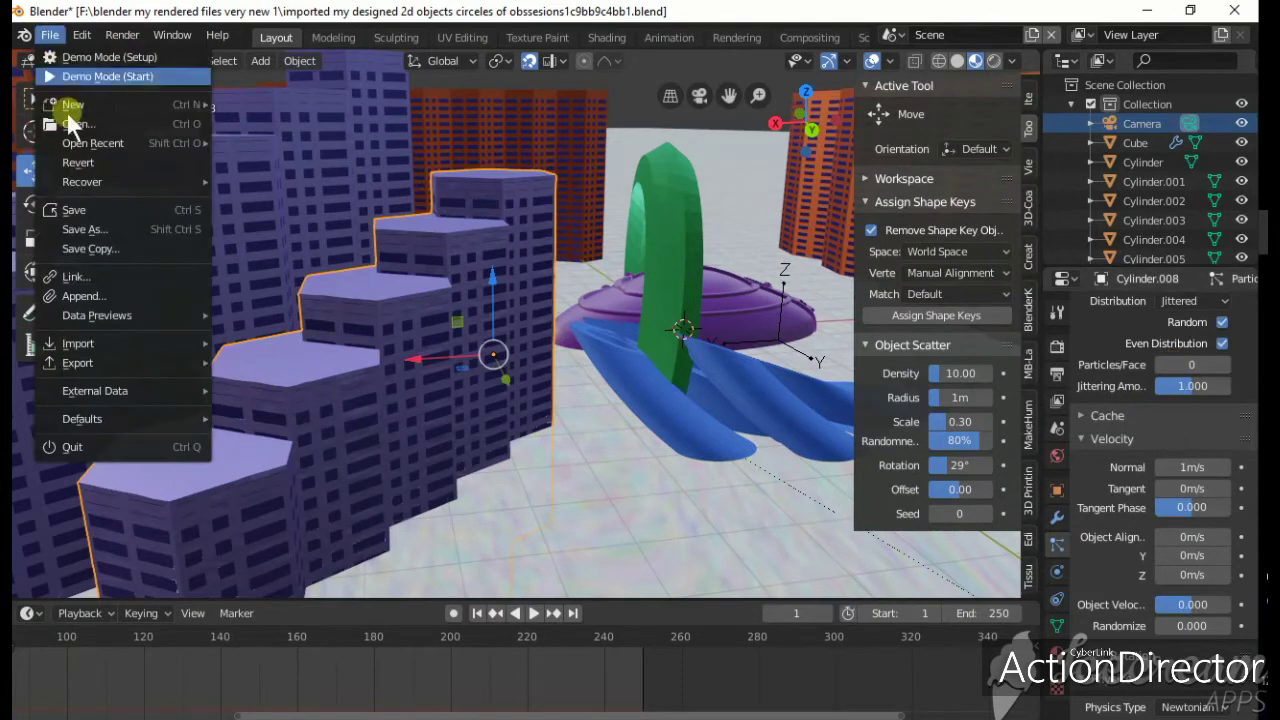
pyautogui.click(84, 213)
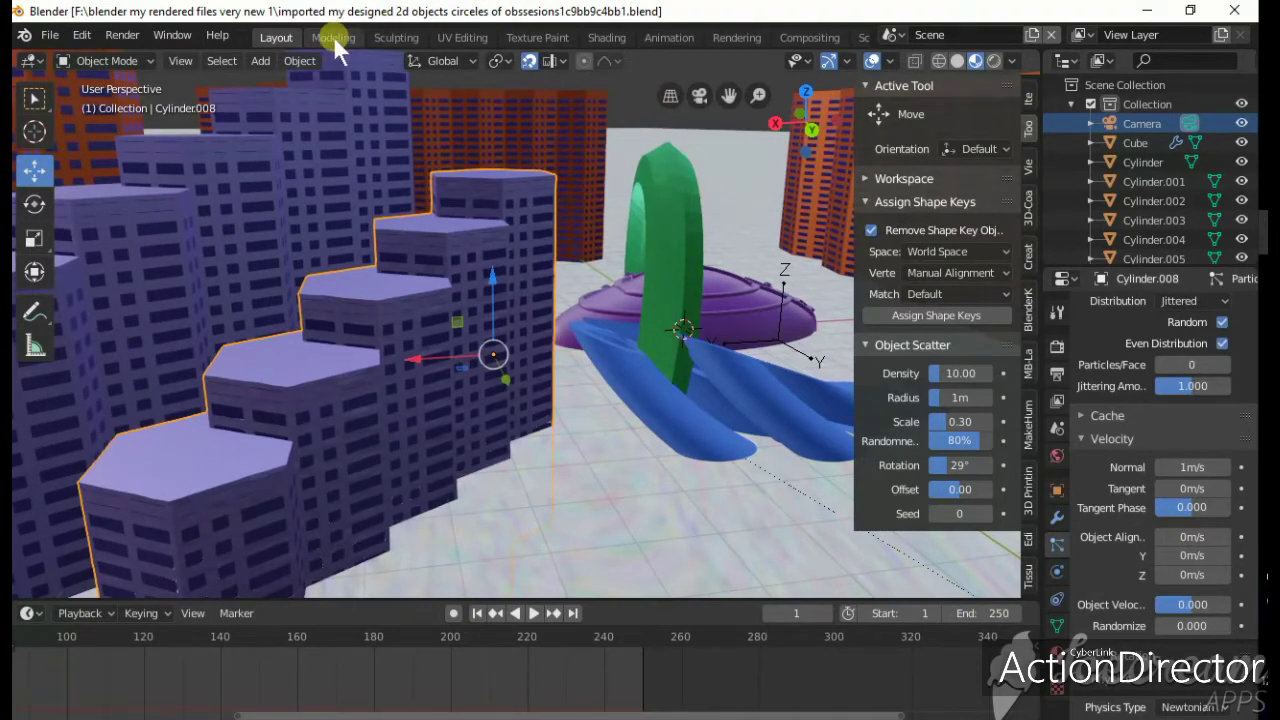
# Add an Explode modifier to the selected stepped purple building, below its particle system modifier
pyautogui.click(299, 60)
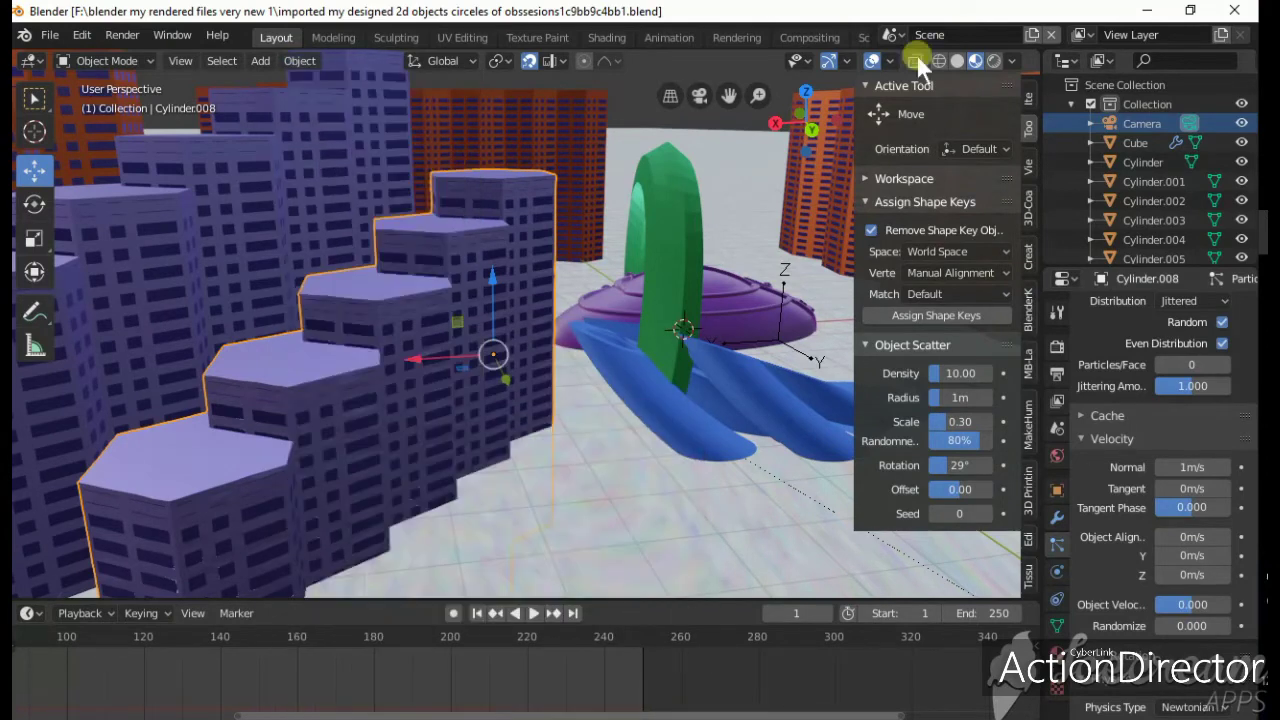
pyautogui.click(1058, 521)
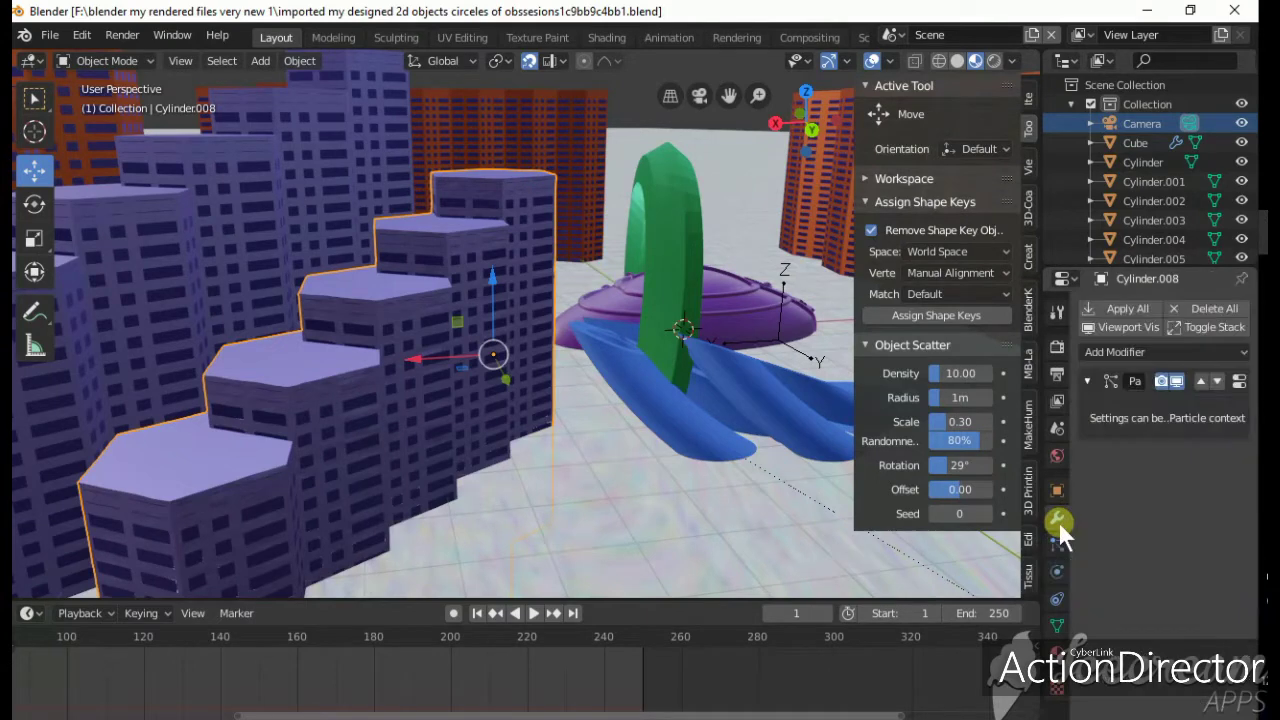
pyautogui.click(1227, 353)
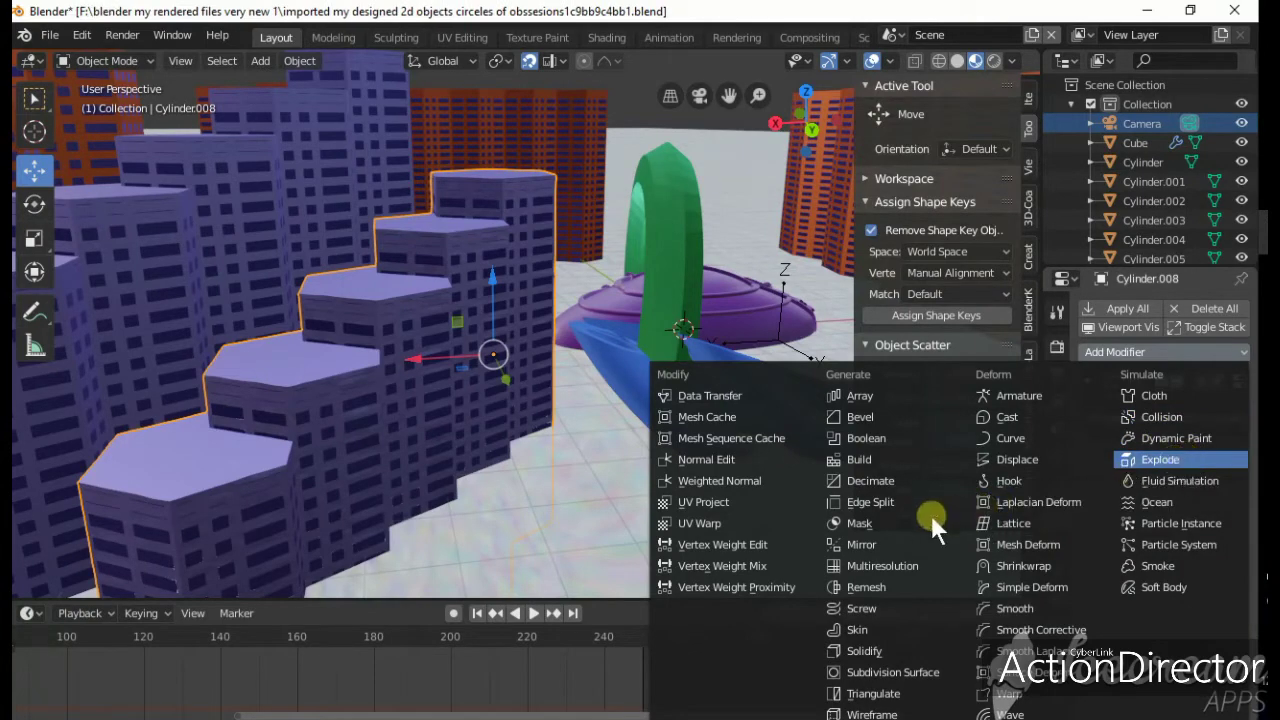
pyautogui.press('Return')
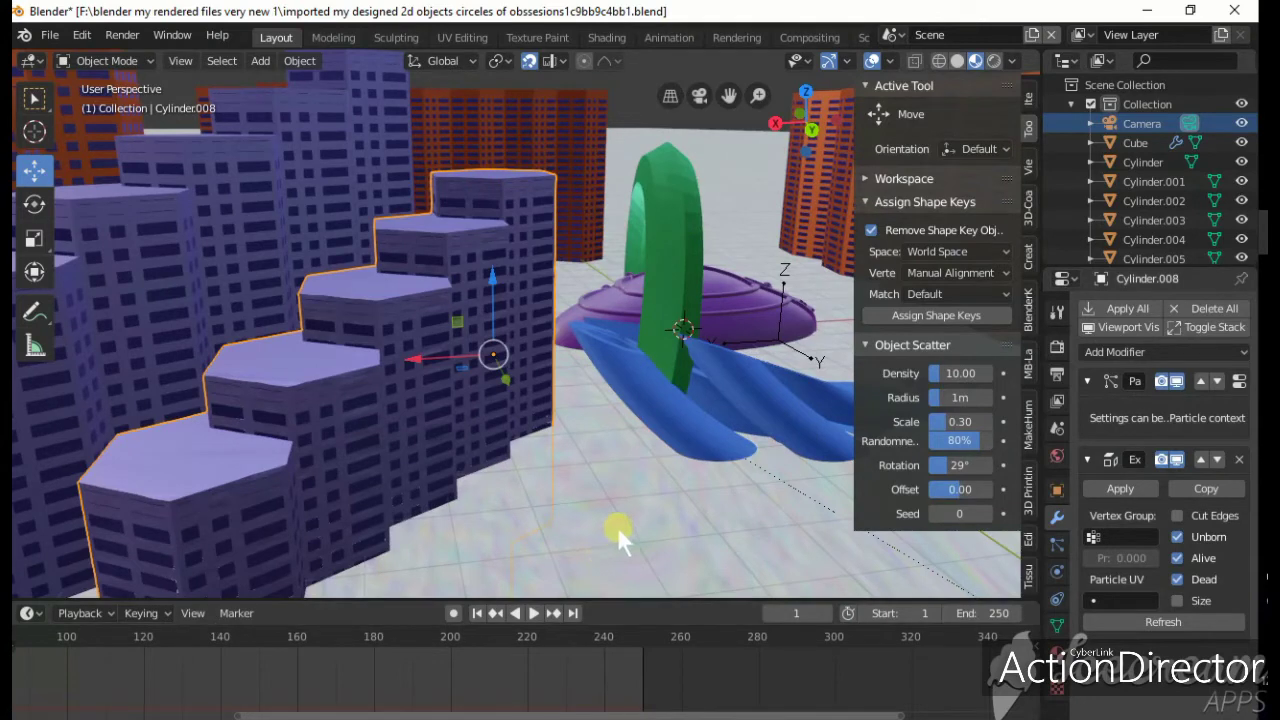
# Try UVMap as the Explode modifier's particle UV and clear that assignment
pyautogui.click(1120, 537)
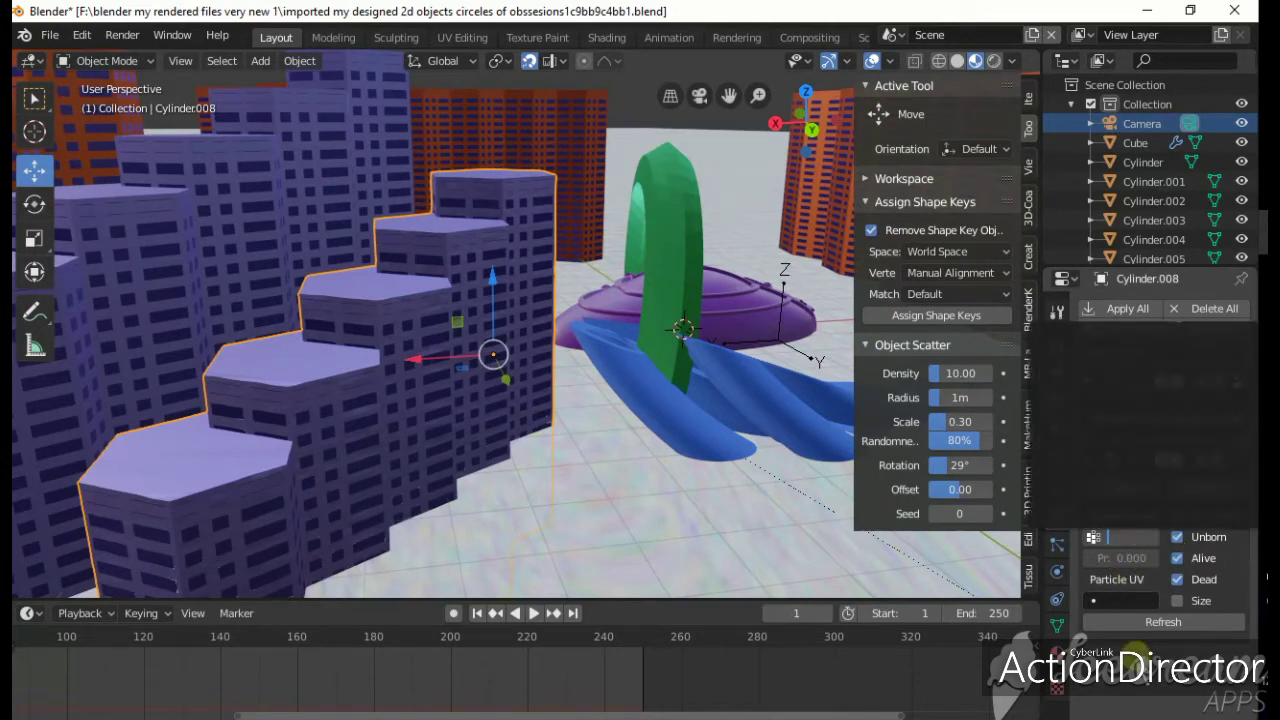
pyautogui.click(1105, 601)
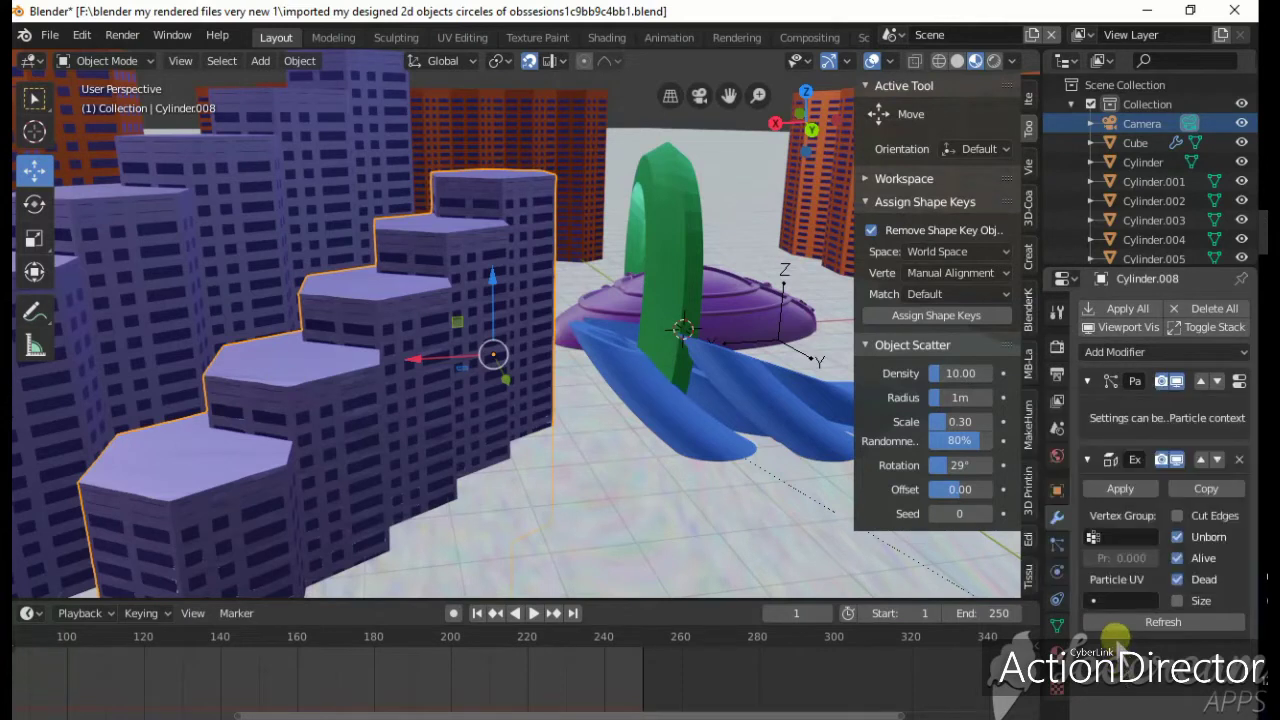
pyautogui.click(1105, 601)
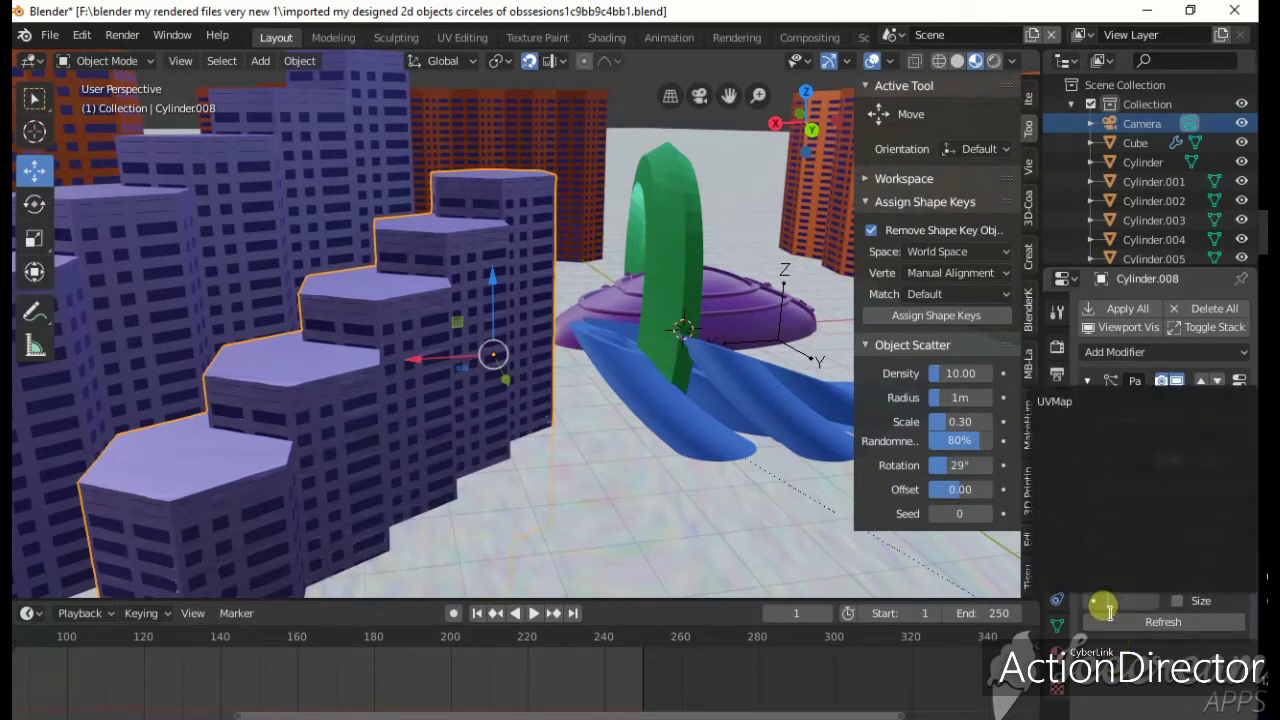
pyautogui.click(1062, 404)
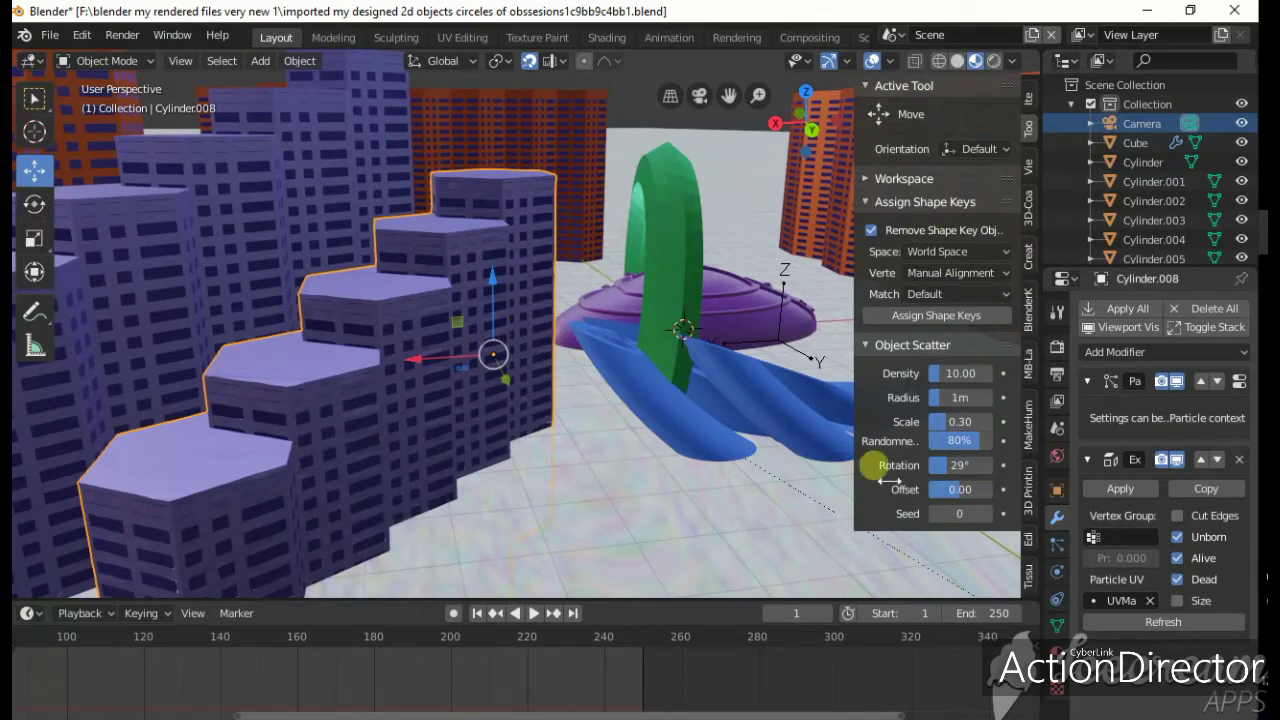
pyautogui.click(1108, 598)
pyautogui.press('Return')
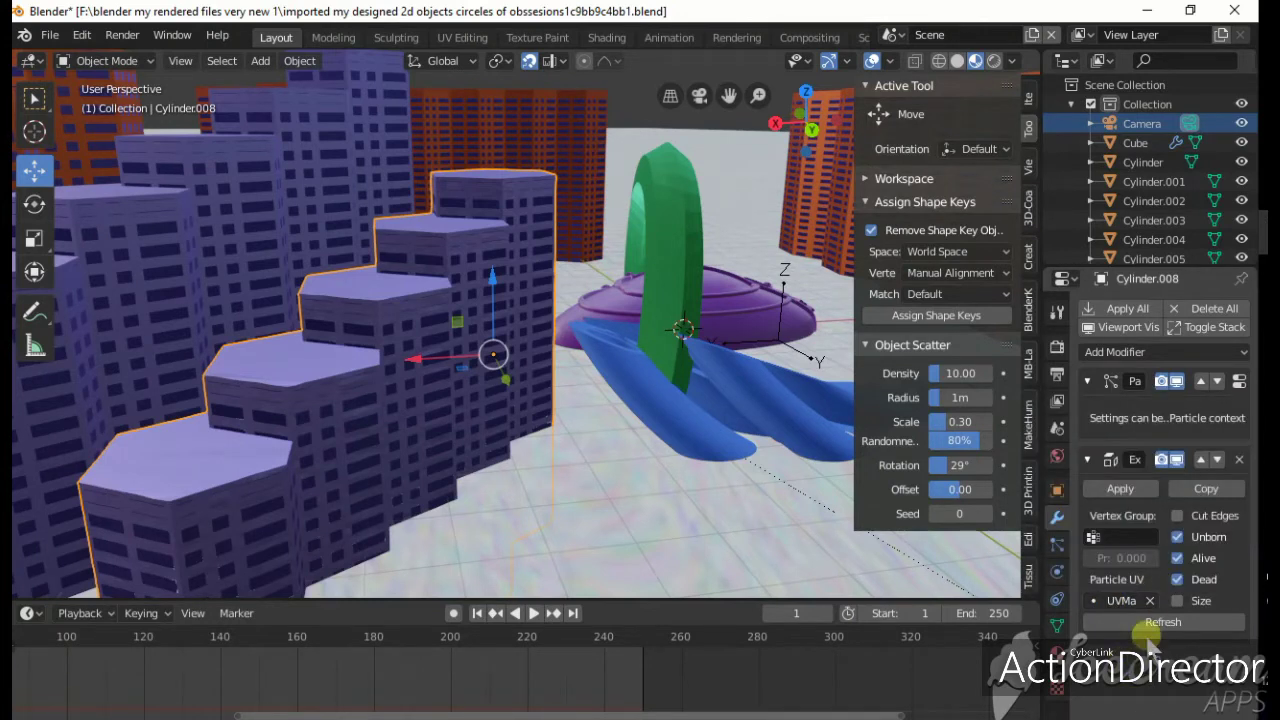
pyautogui.click(1149, 600)
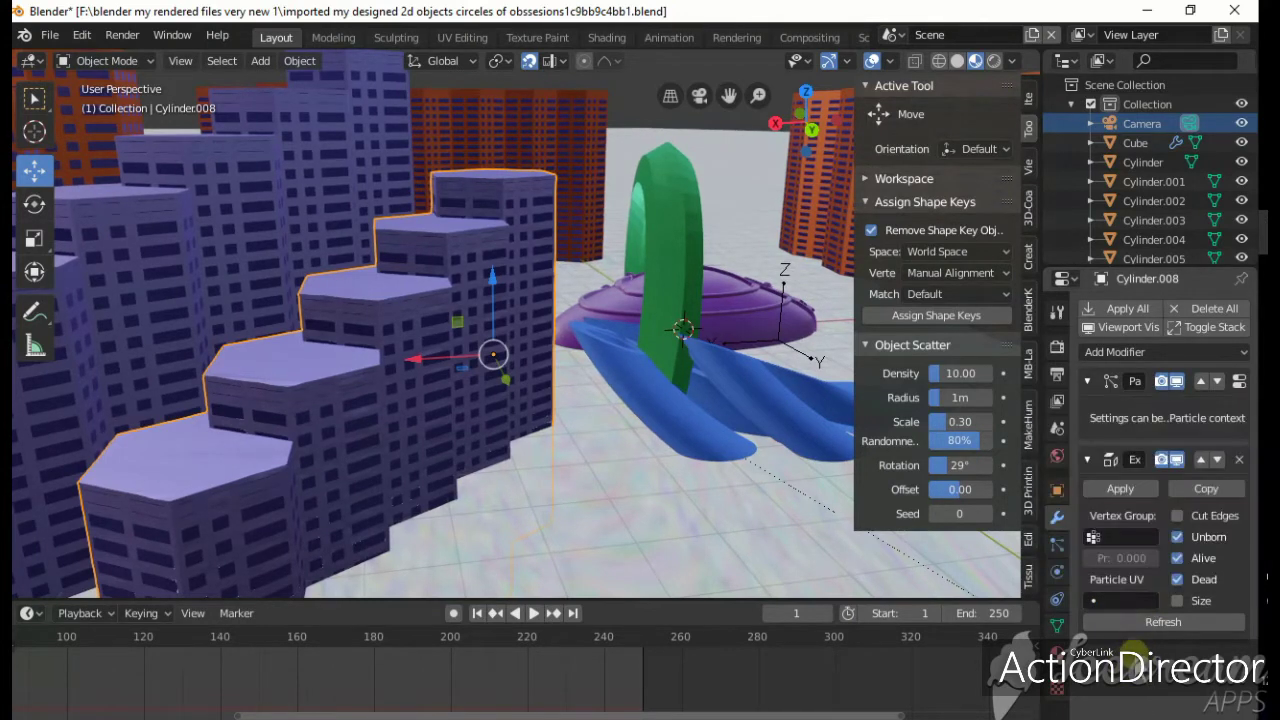
# Play the animation to check the building's explosion, stop playback and return to frame 1 with the timeline's start in view
pyautogui.click(530, 614)
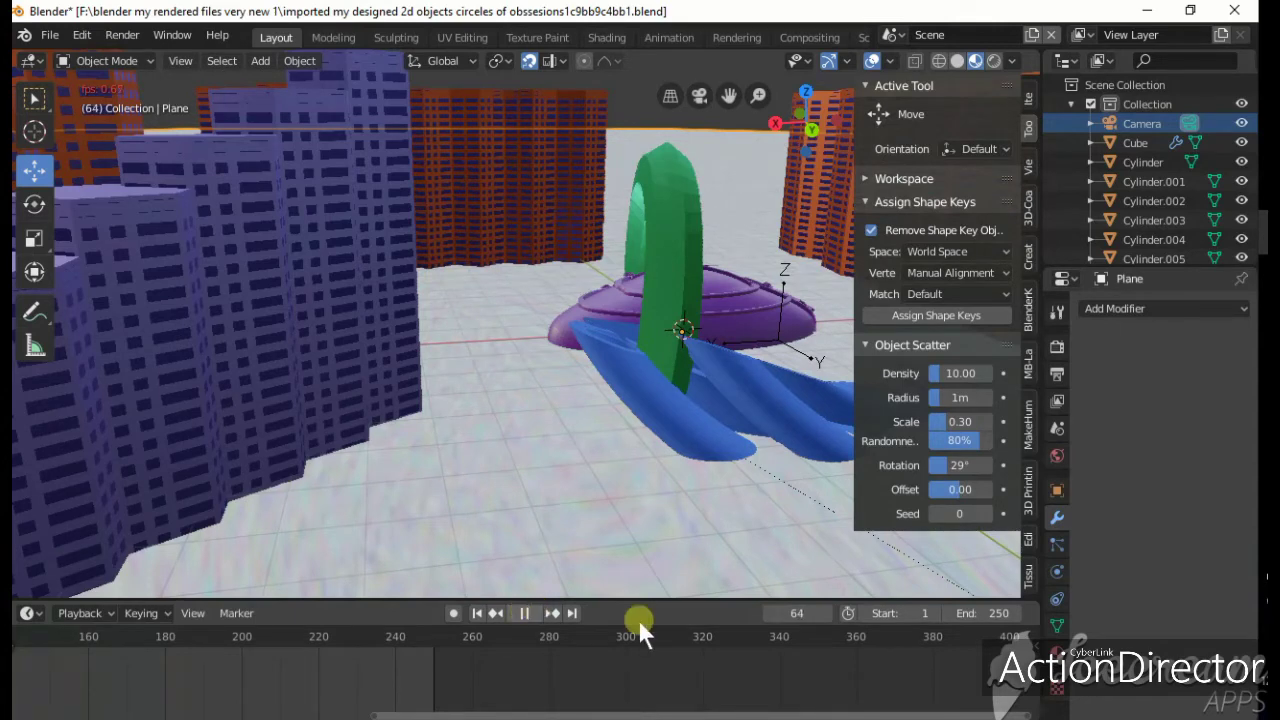
pyautogui.press('space')
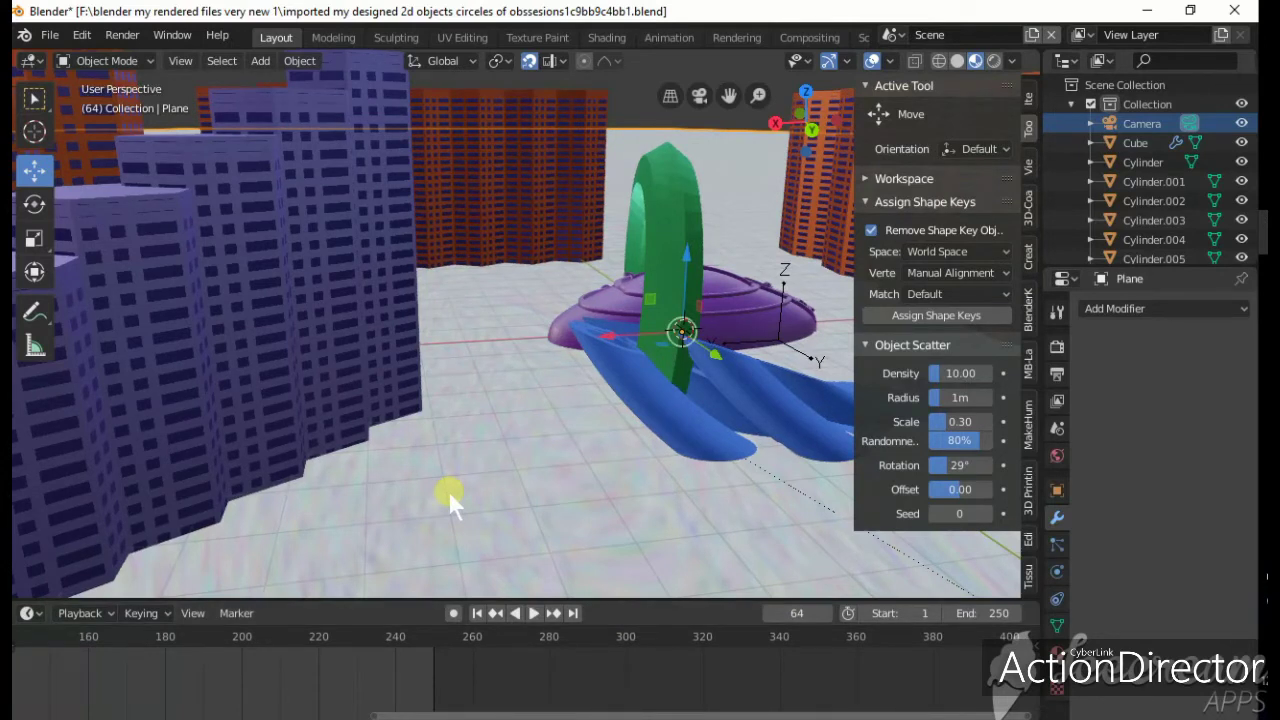
pyautogui.click(478, 613)
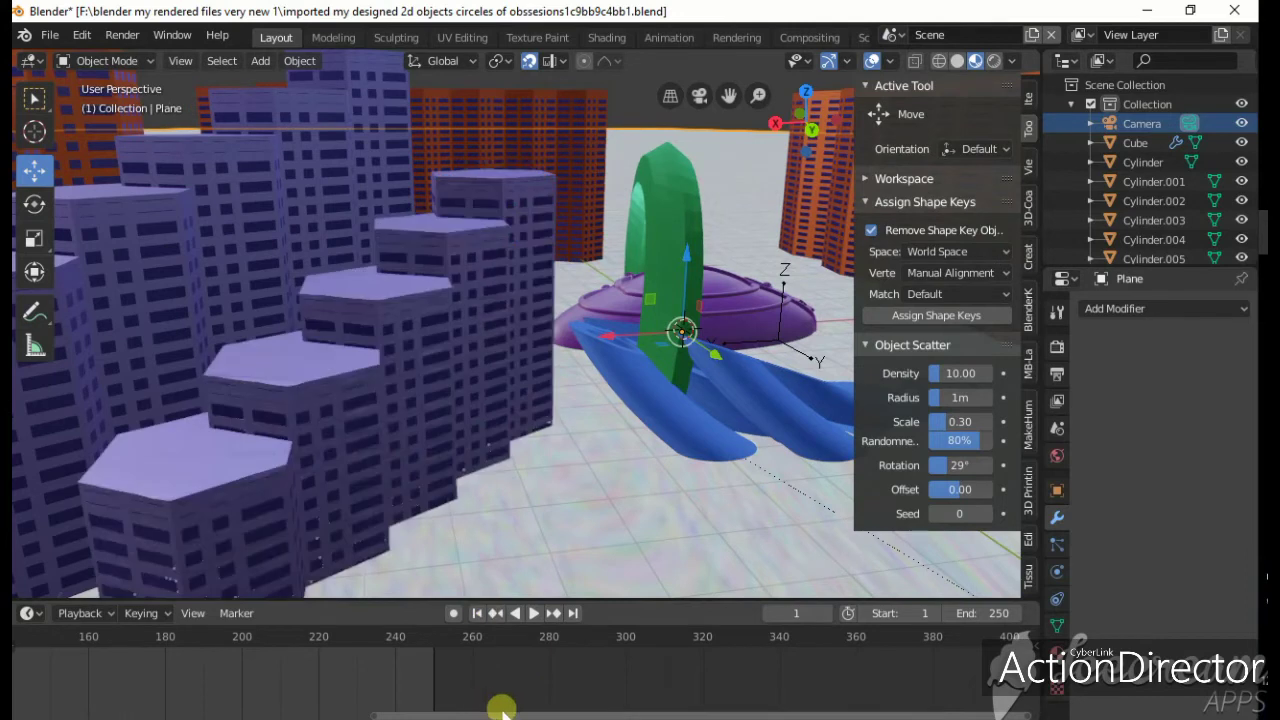
pyautogui.moveTo(497, 710); pyautogui.dragTo(129, 695)
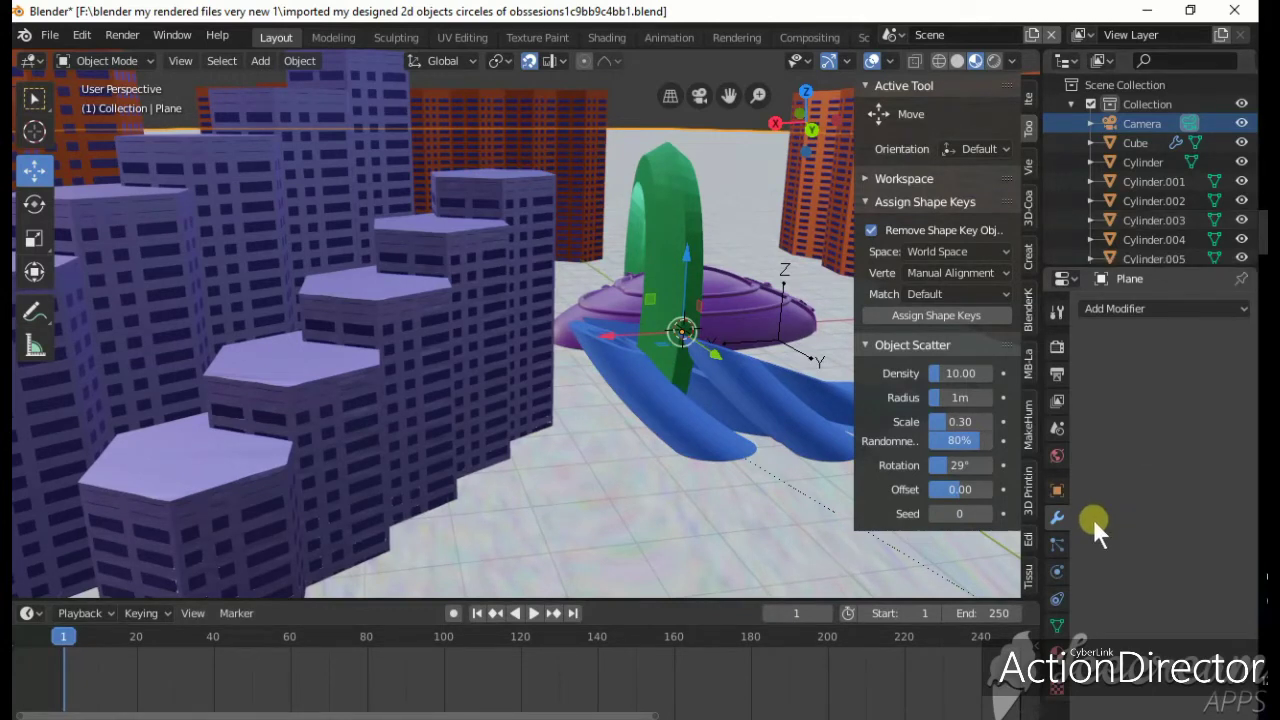
# Select the stepped purple building in the foreground and save the file
pyautogui.click(480, 370)
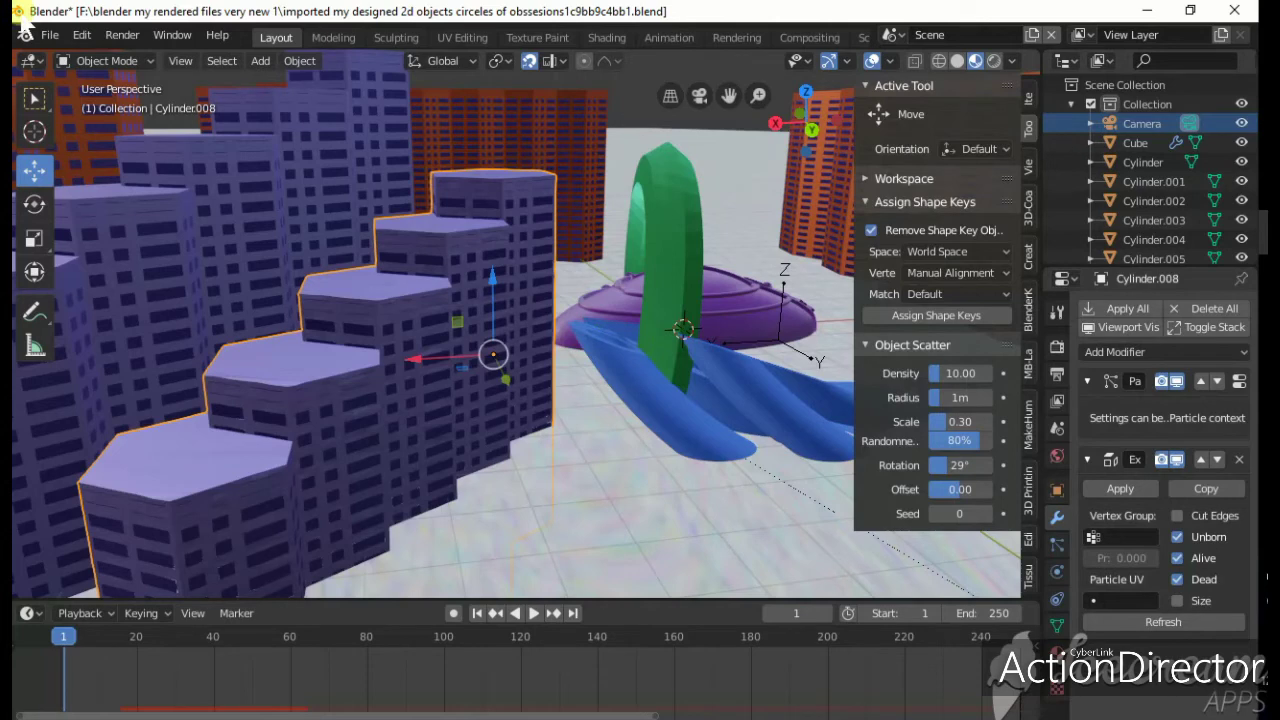
pyautogui.click(49, 34)
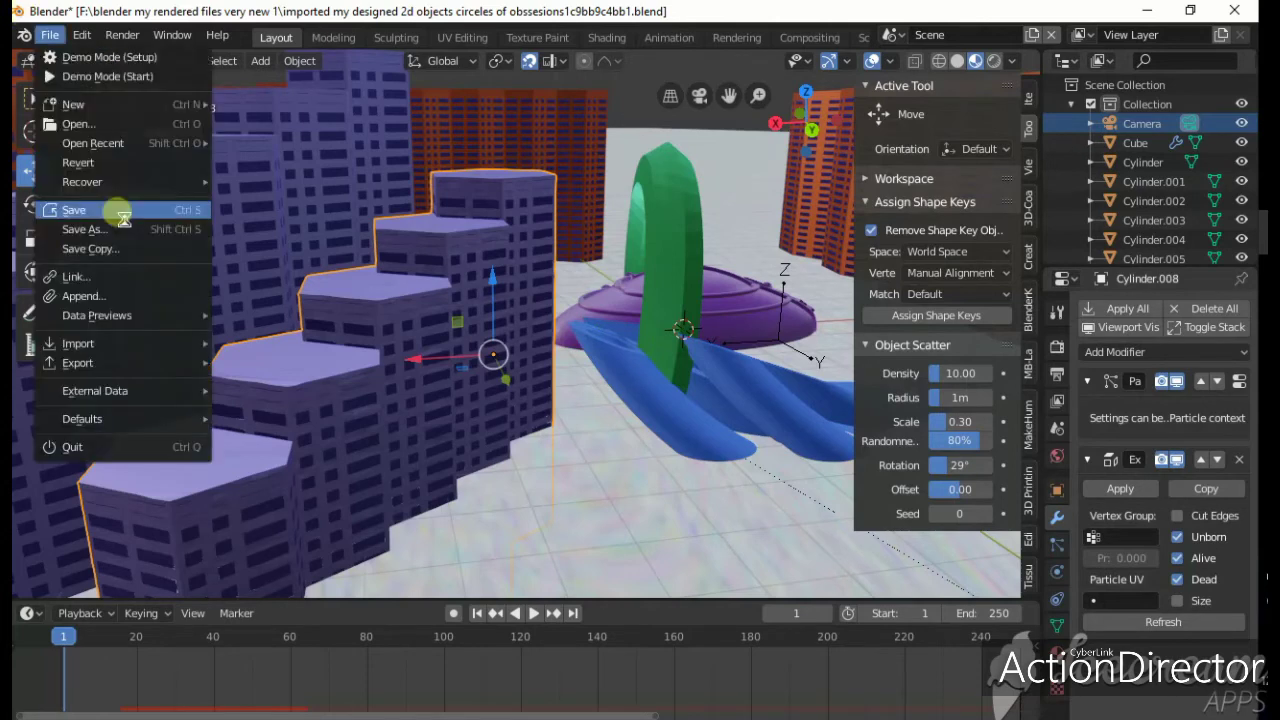
pyautogui.click(116, 211)
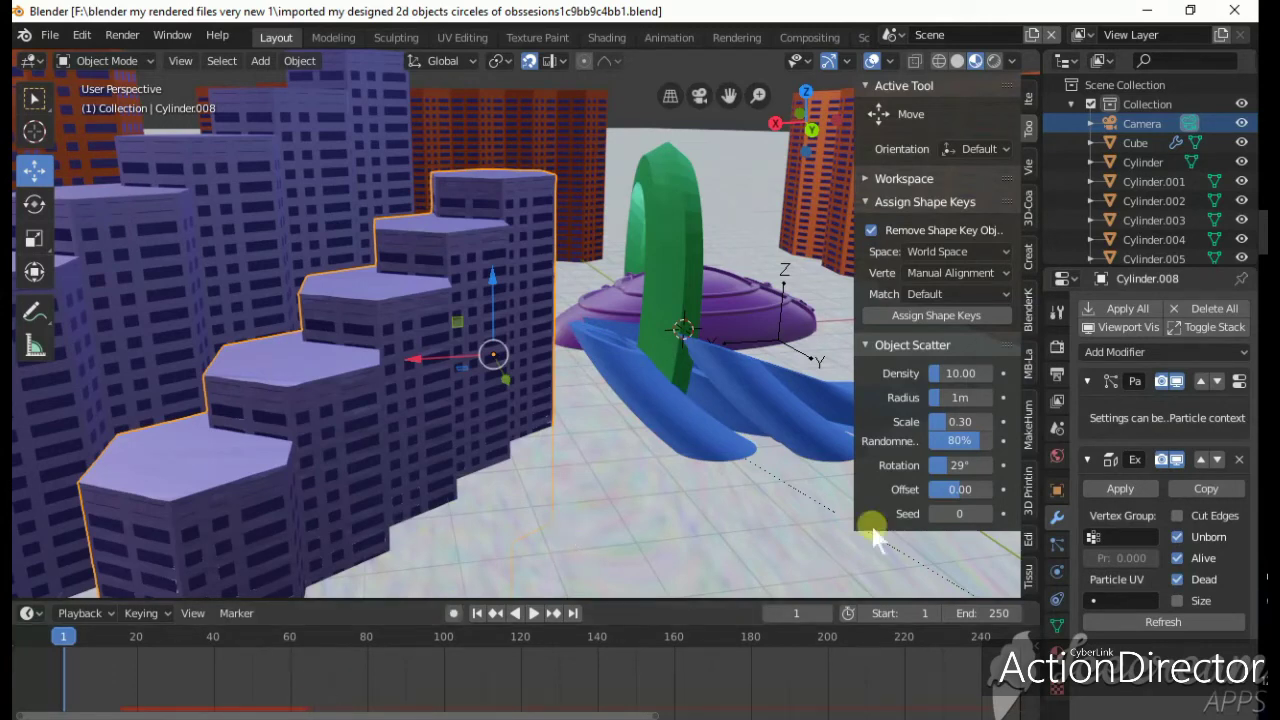
# Set the start frame of the building's particle emission to 13
pyautogui.click(1057, 543)
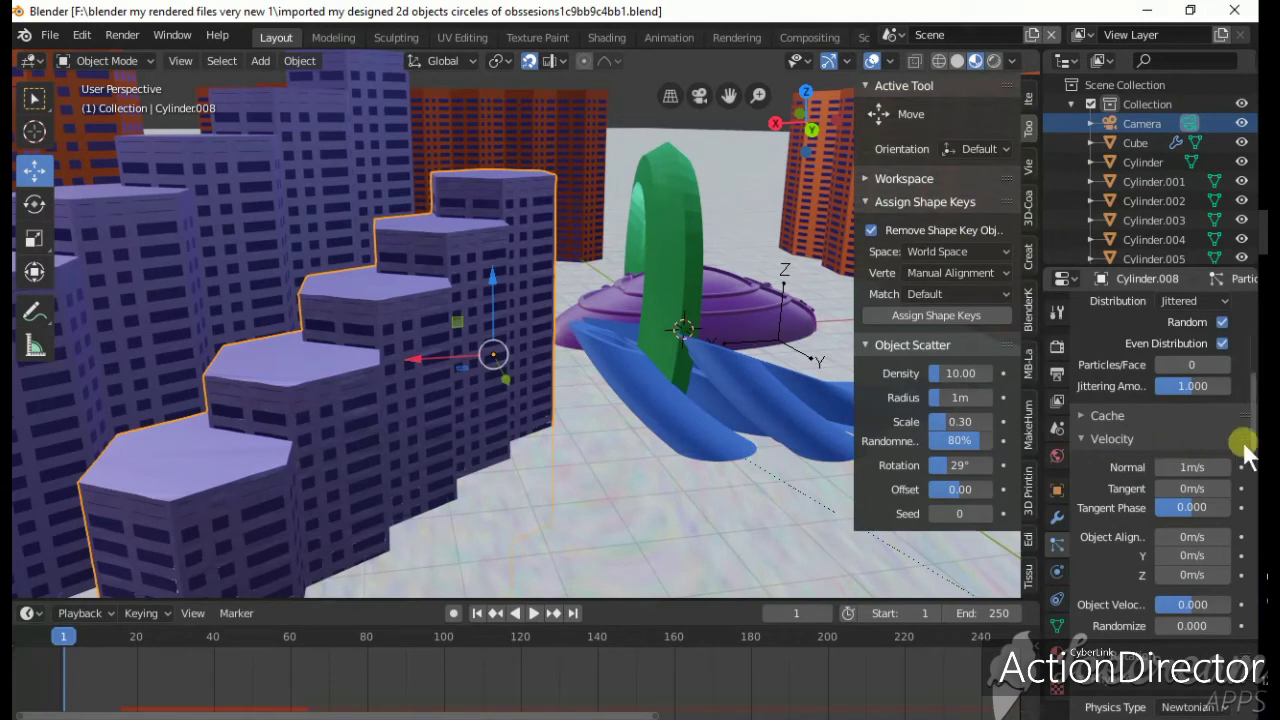
pyautogui.moveTo(1255, 440); pyautogui.dragTo(1258, 398)
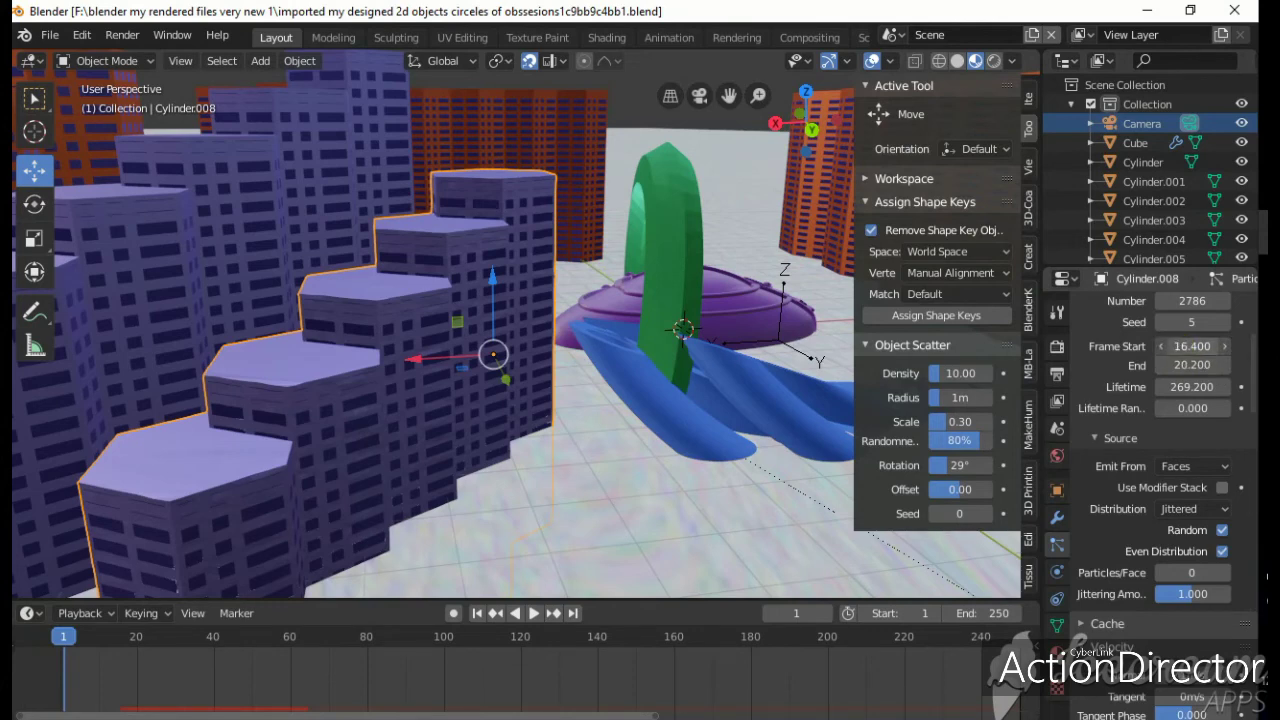
pyautogui.click(1225, 346)
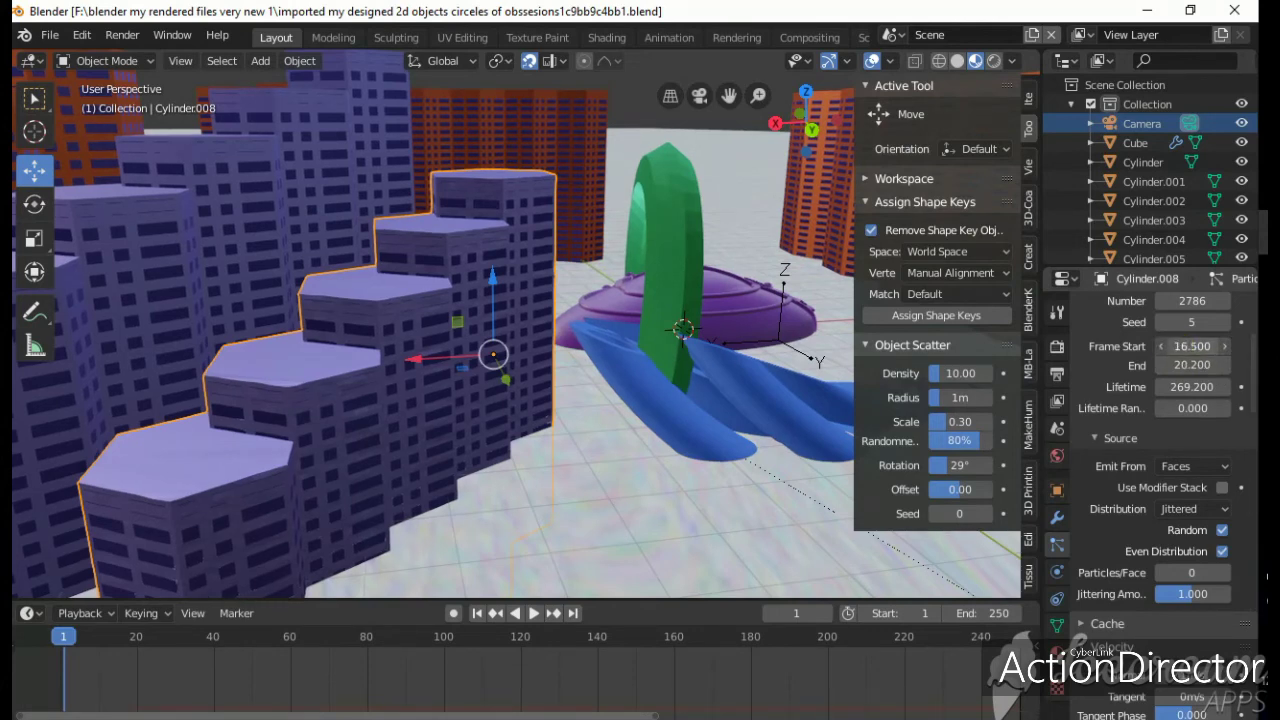
pyautogui.moveTo(1190, 346); pyautogui.dragTo(1215, 346)
pyautogui.moveTo(1200, 346)
pyautogui.mouseDown()
pyautogui.moveTo(1160, 346)
pyautogui.moveTo(1240, 346)
pyautogui.moveTo(1223, 343)
pyautogui.mouseUp()
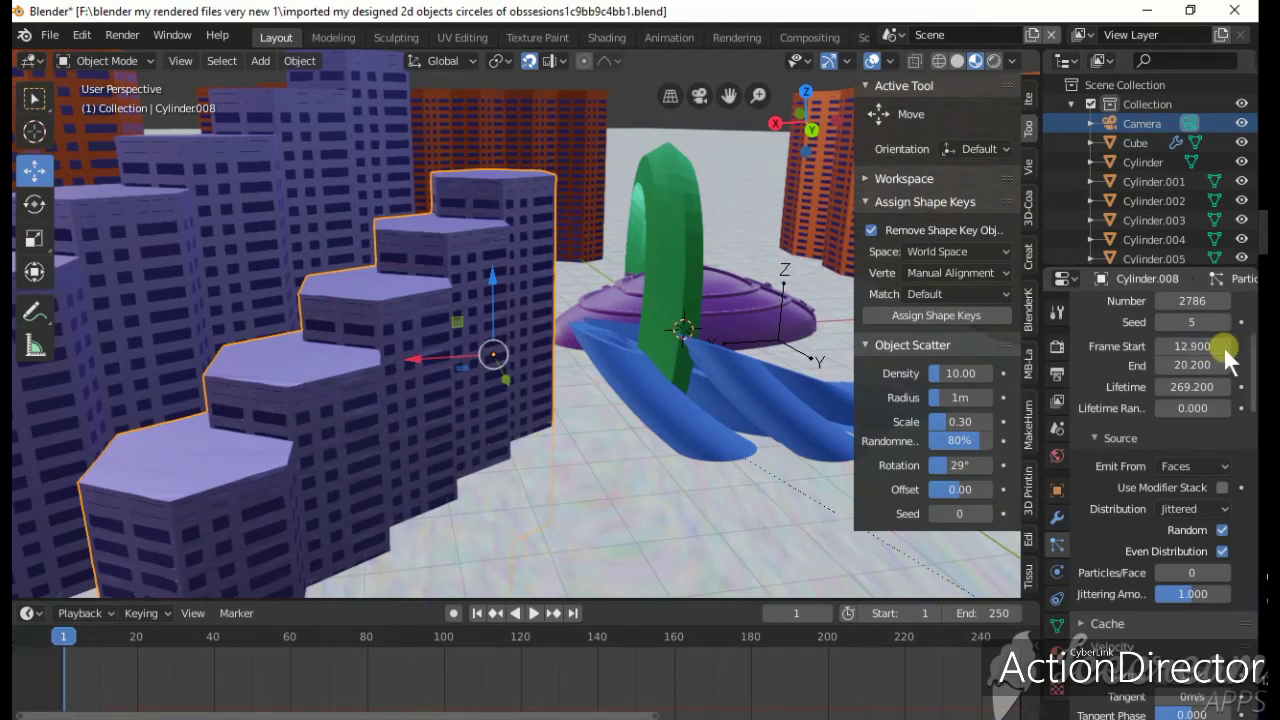
pyautogui.click(1223, 346)
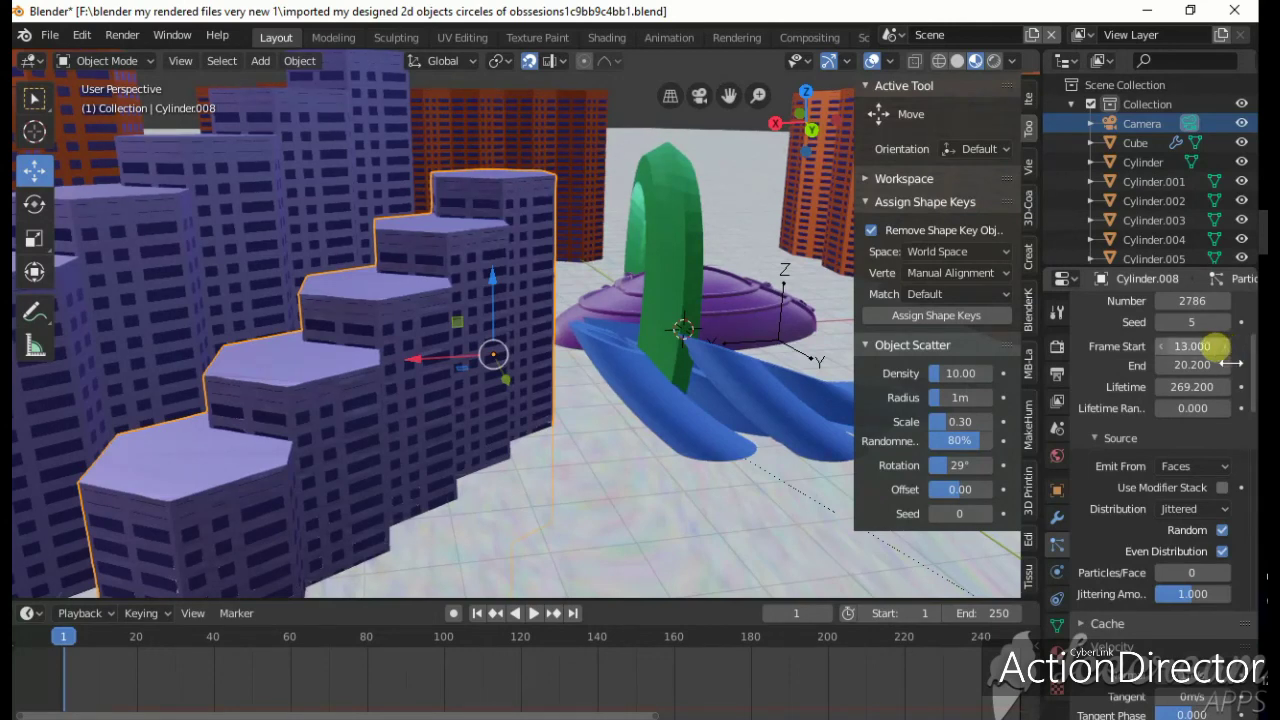